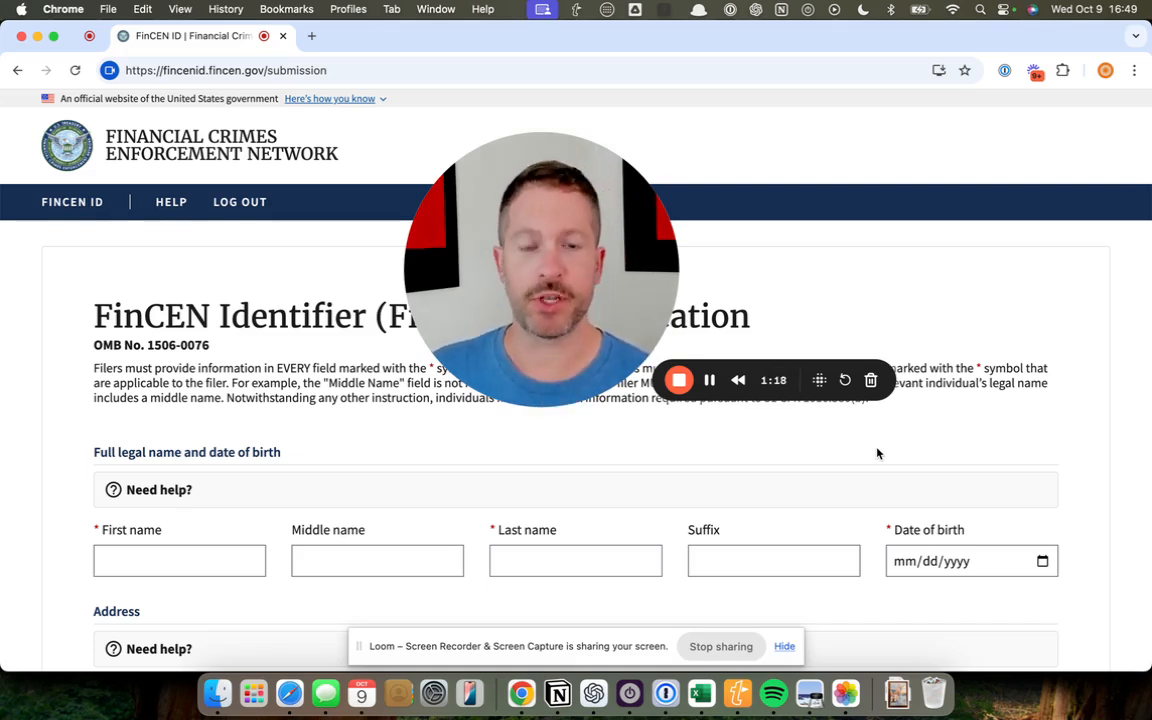
drag(495, 219, 944, 181)
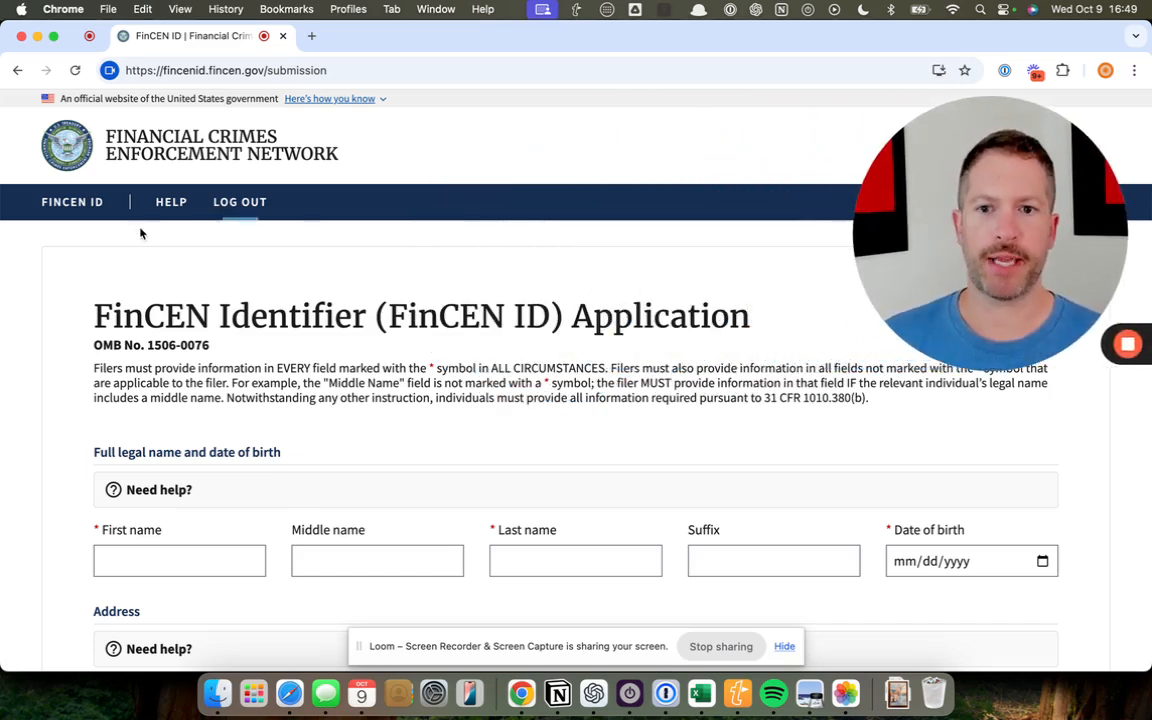
drag(981, 204, 910, 205)
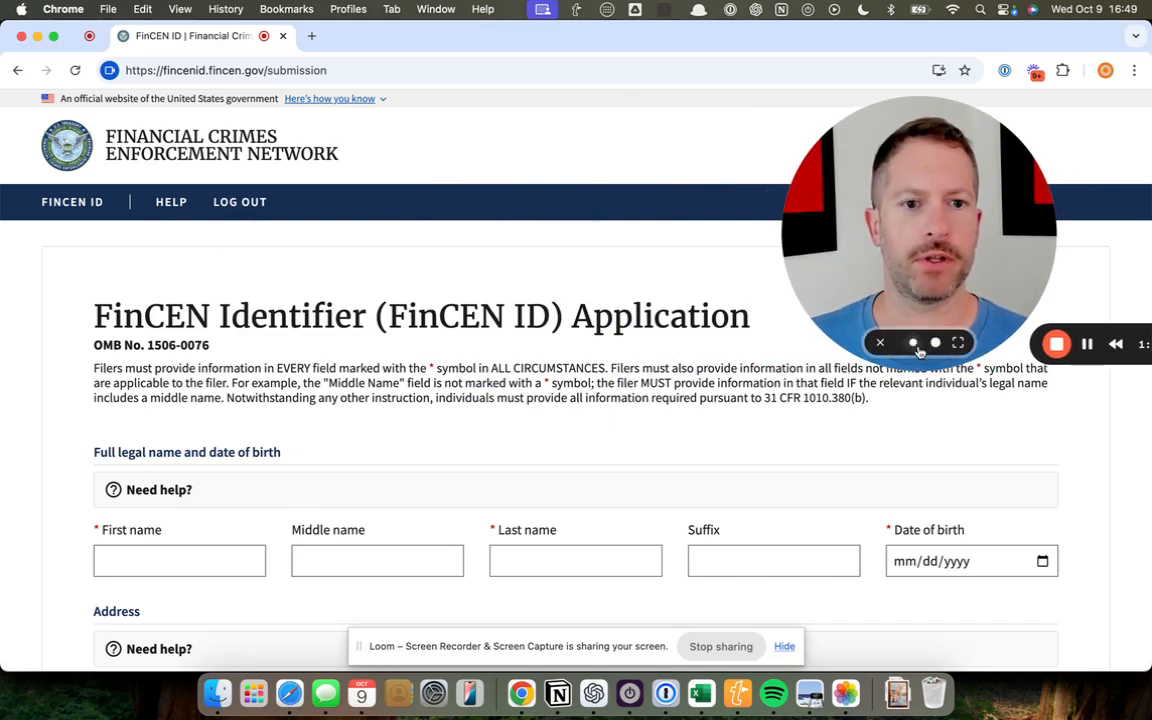
click(912, 345)
drag(884, 174, 855, 152)
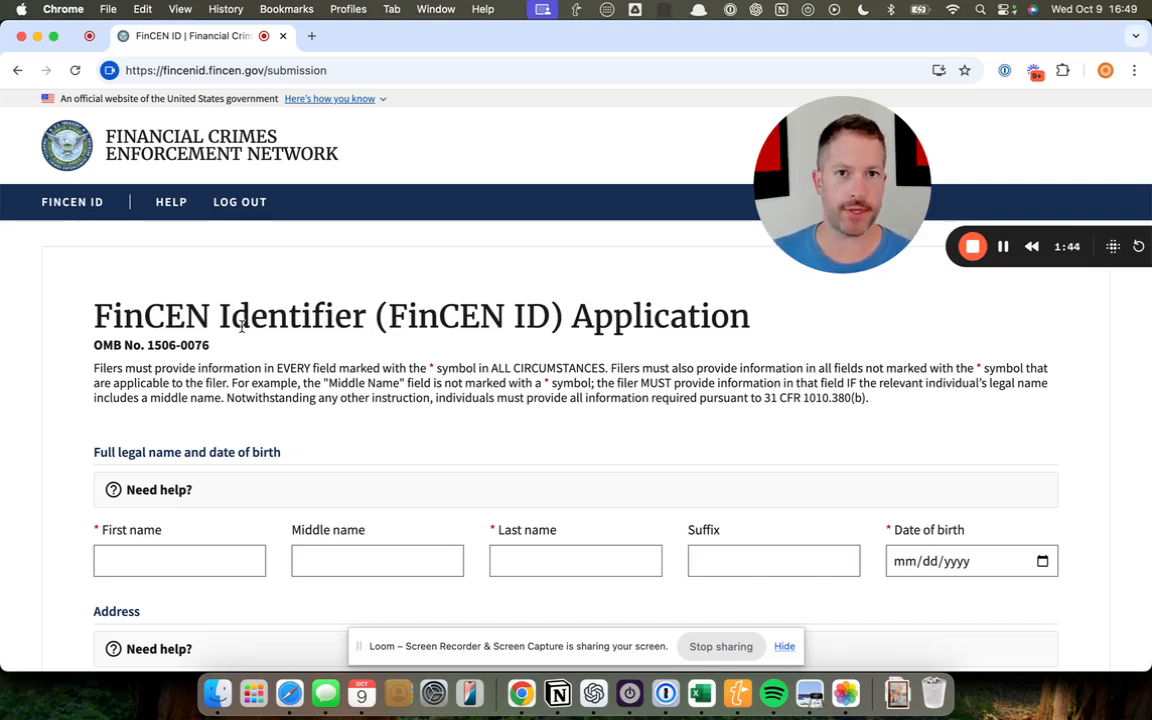
Enter the applicant's first, middle and last name and date of birth, leaving the suffix blank
scroll(68, 437, down, 1)
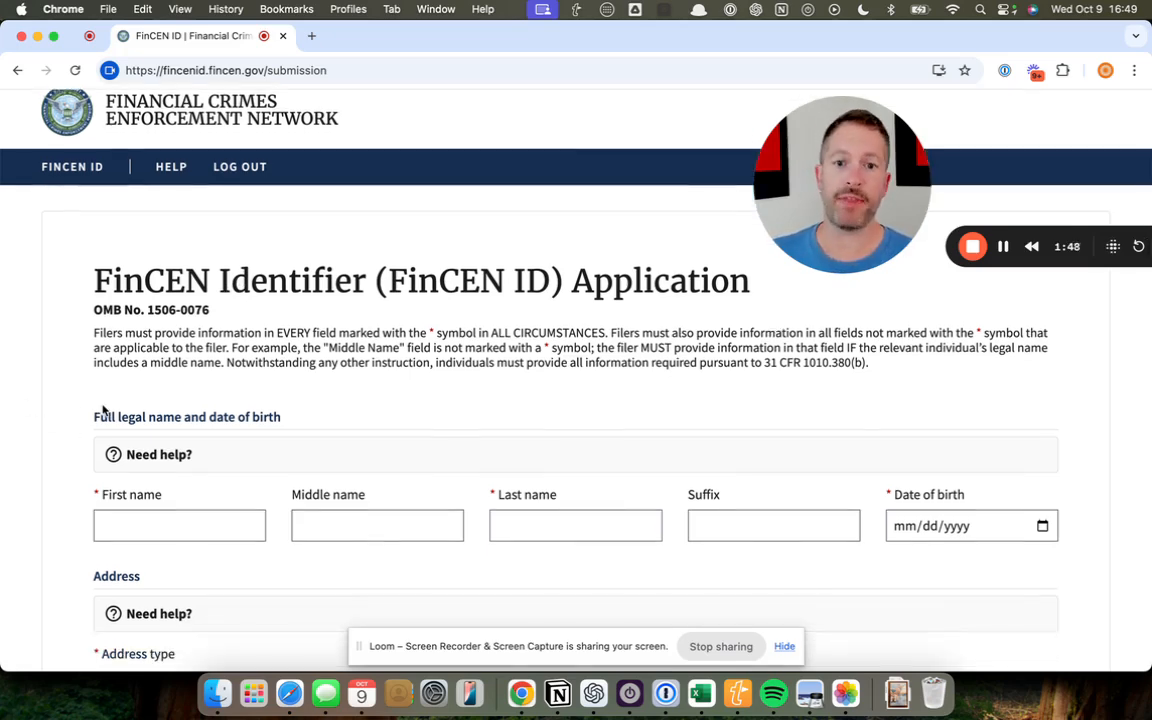
scroll(102, 409, down, 1)
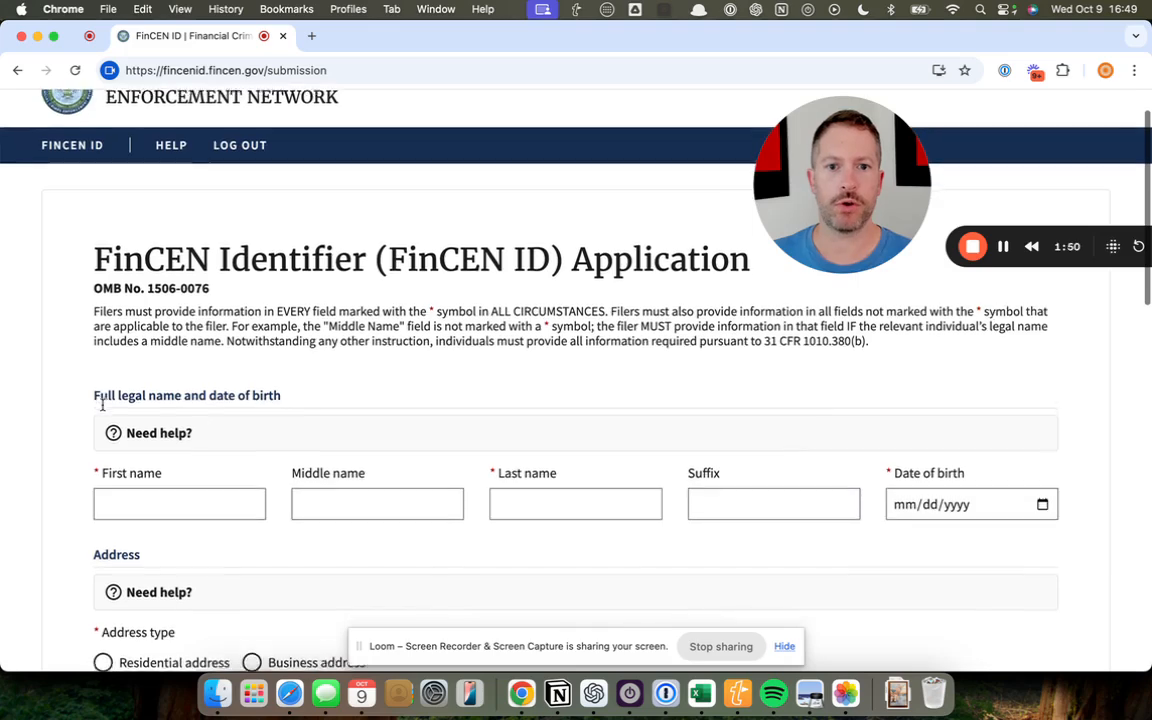
click(173, 501)
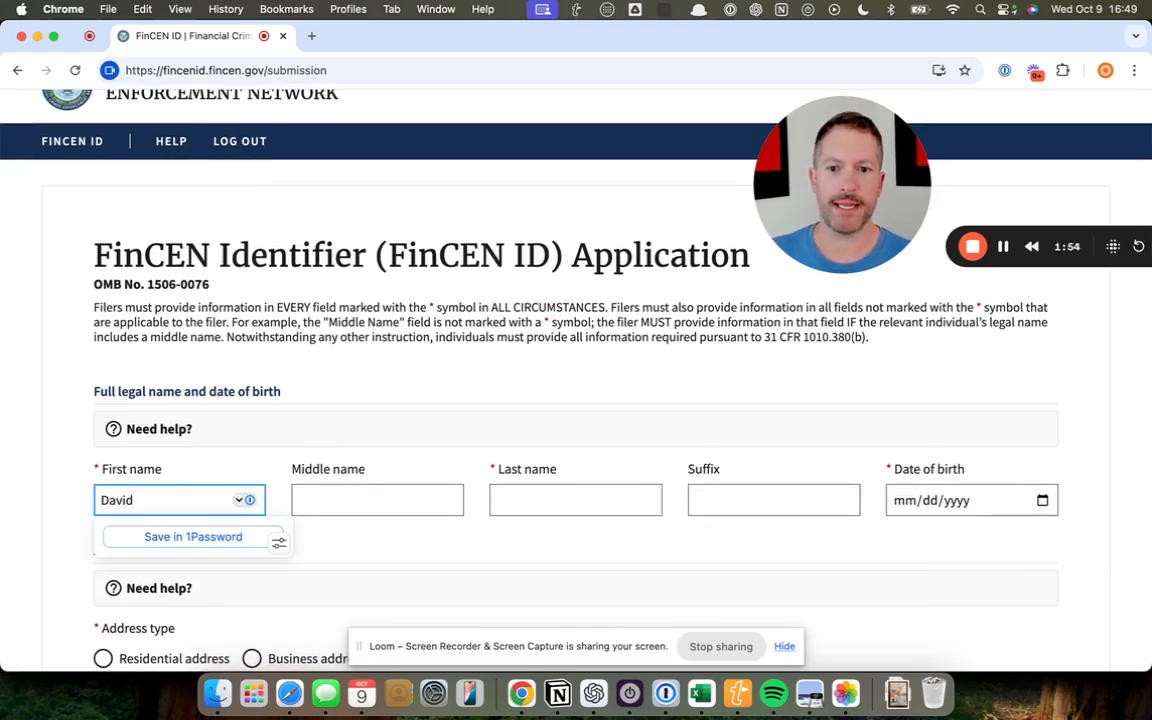
key(Tab)
key(Tab)
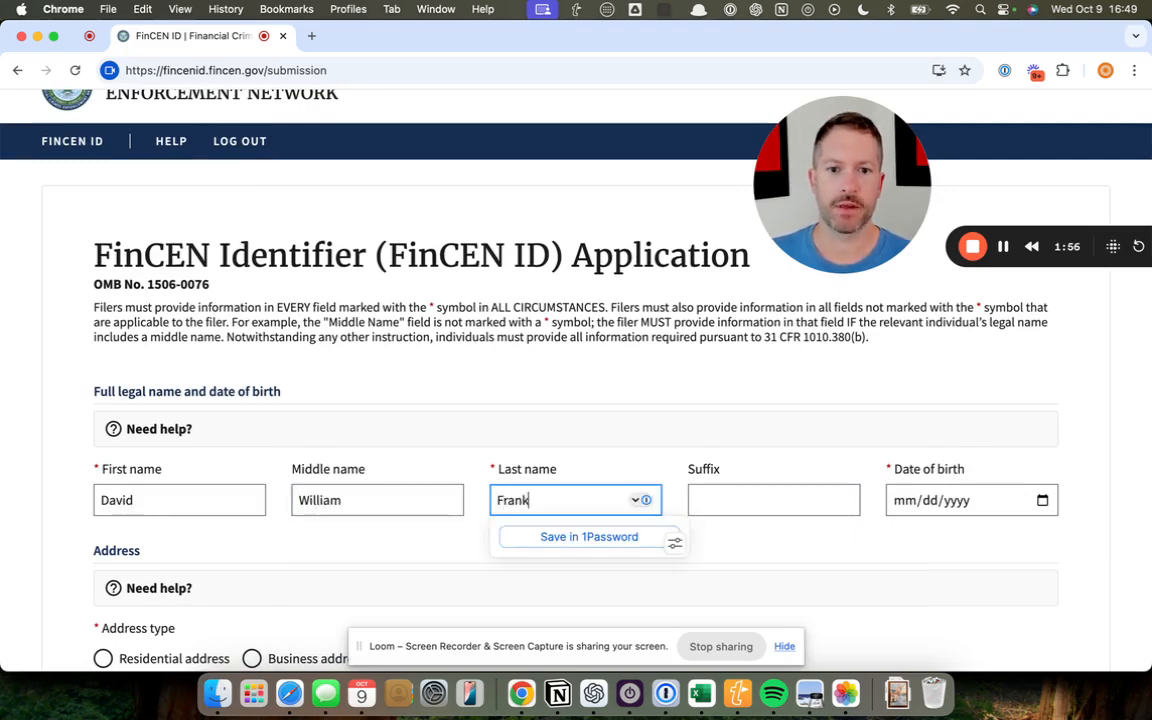
key(Tab)
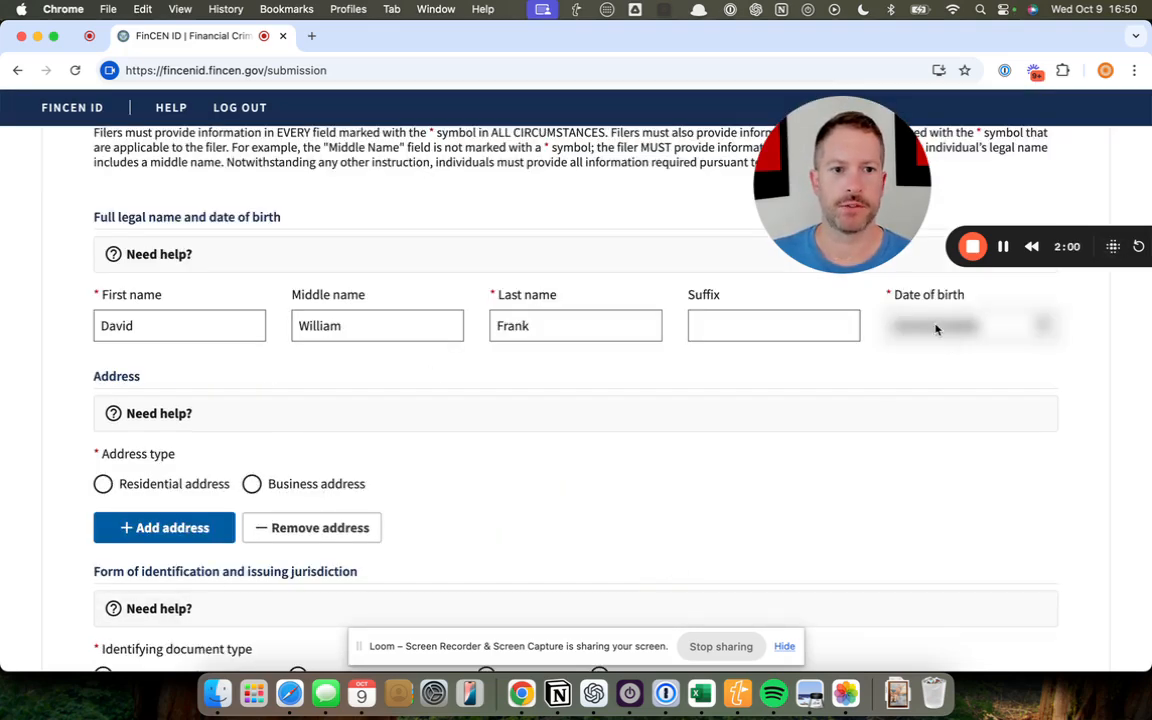
click(932, 330)
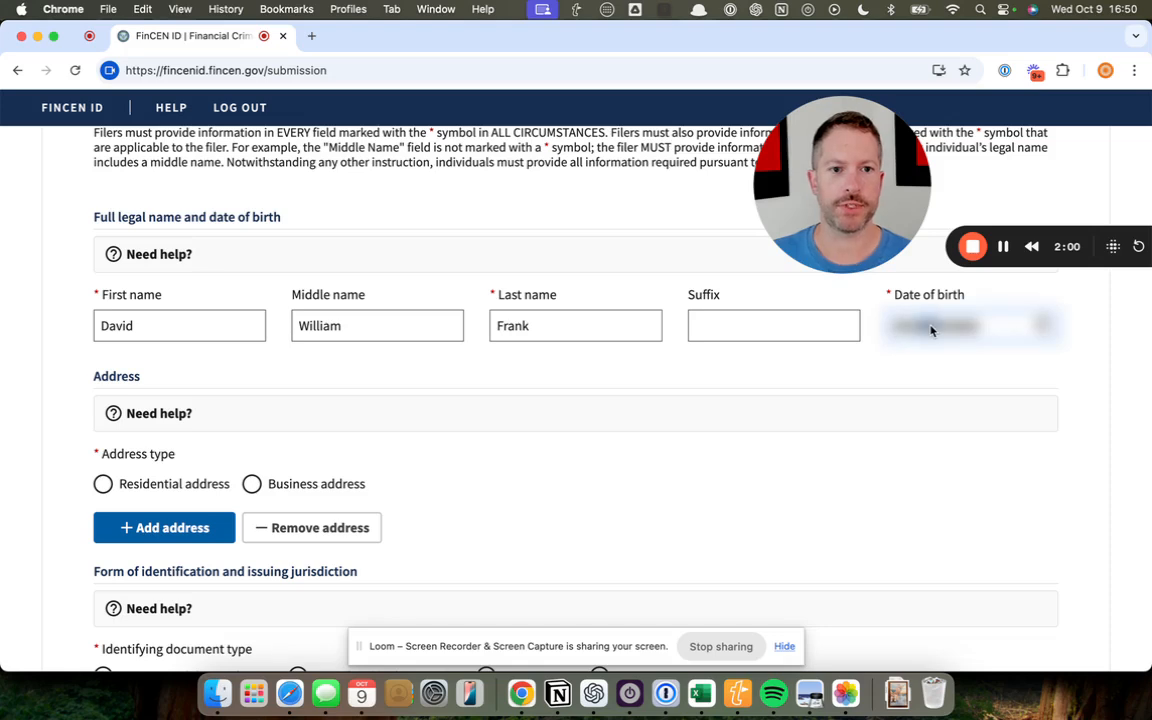
text(??)
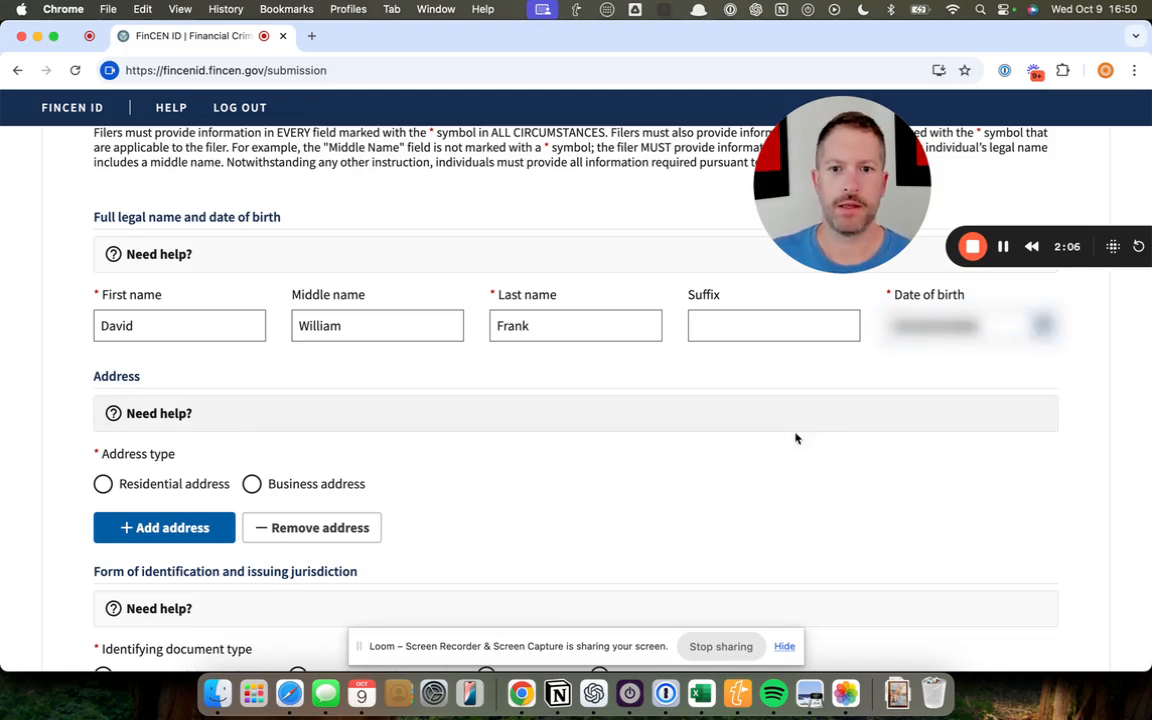
Choose a residential address and enter the applicant's street address and city
scroll(609, 481, down, 1)
click(103, 444)
scroll(285, 430, down, 5)
scroll(285, 432, up, 3)
click(150, 374)
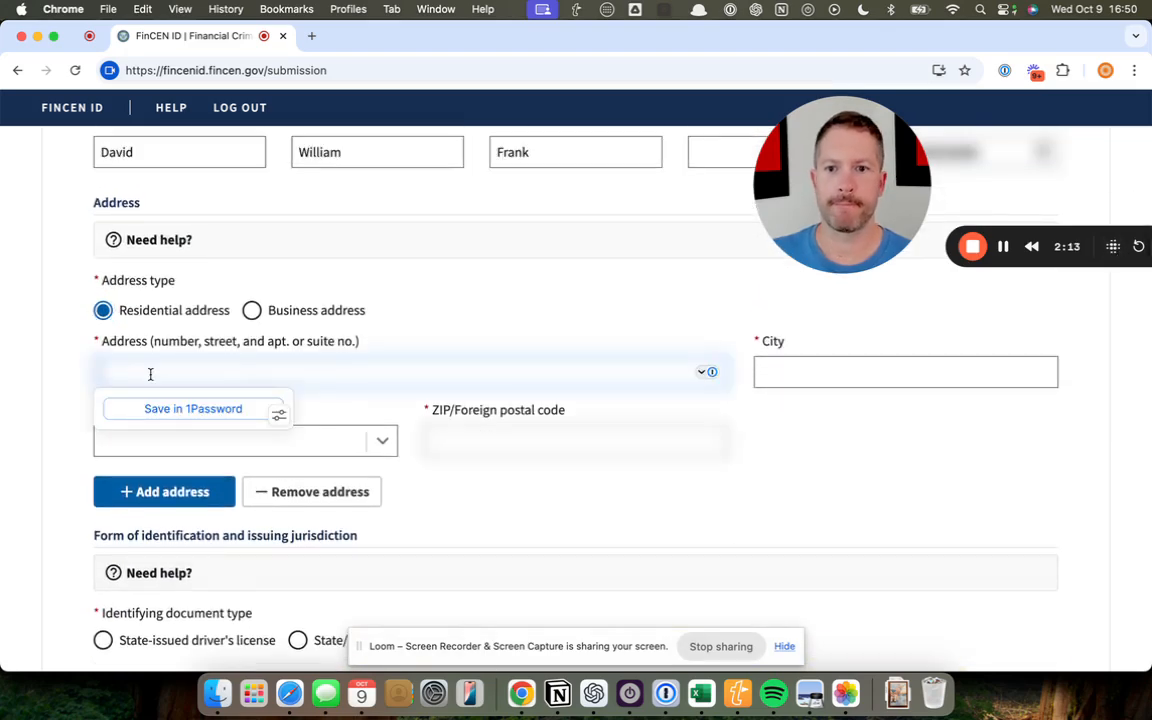
text(••••)
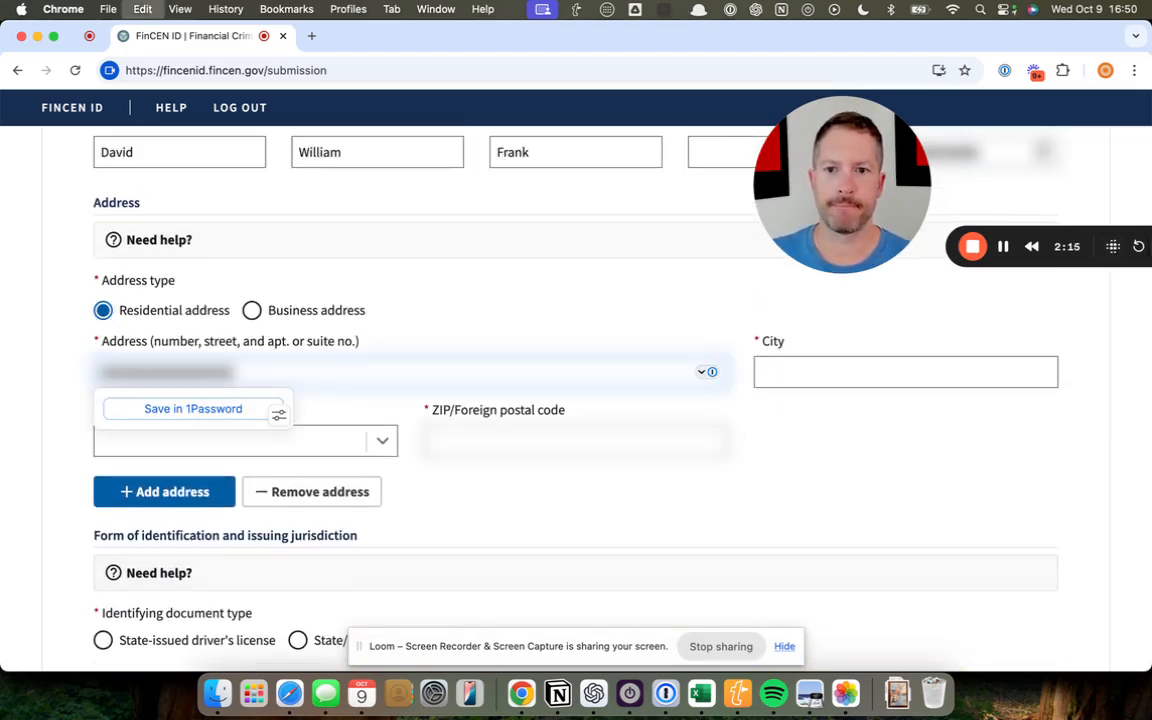
key(Tab)
text(Los Angeles)
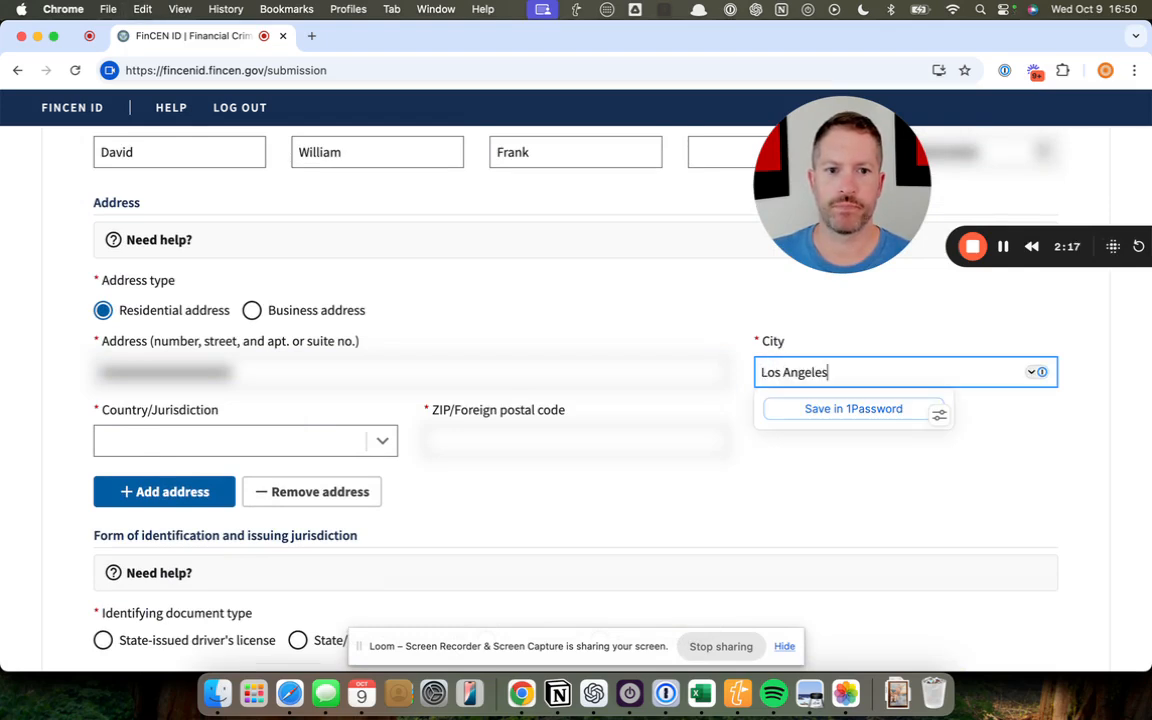
Set the address country to United States and the state to California, and enter the applicant's ZIP code
key(Tab)
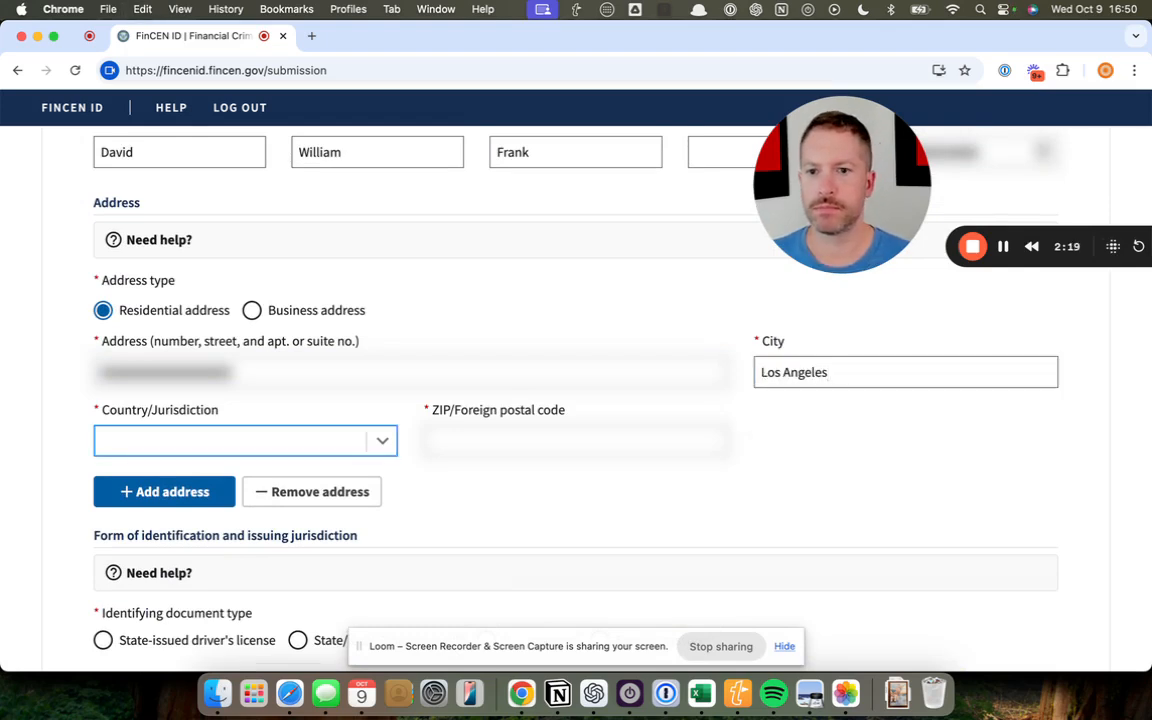
text(UNITED STATES)
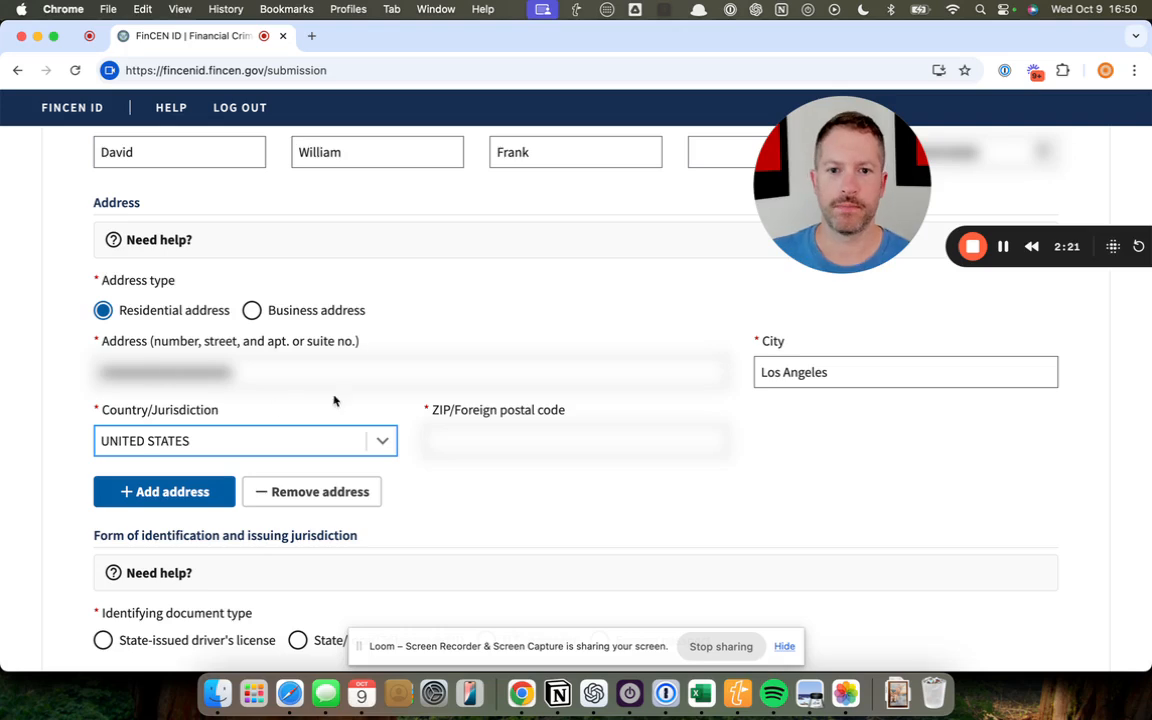
key(Tab)
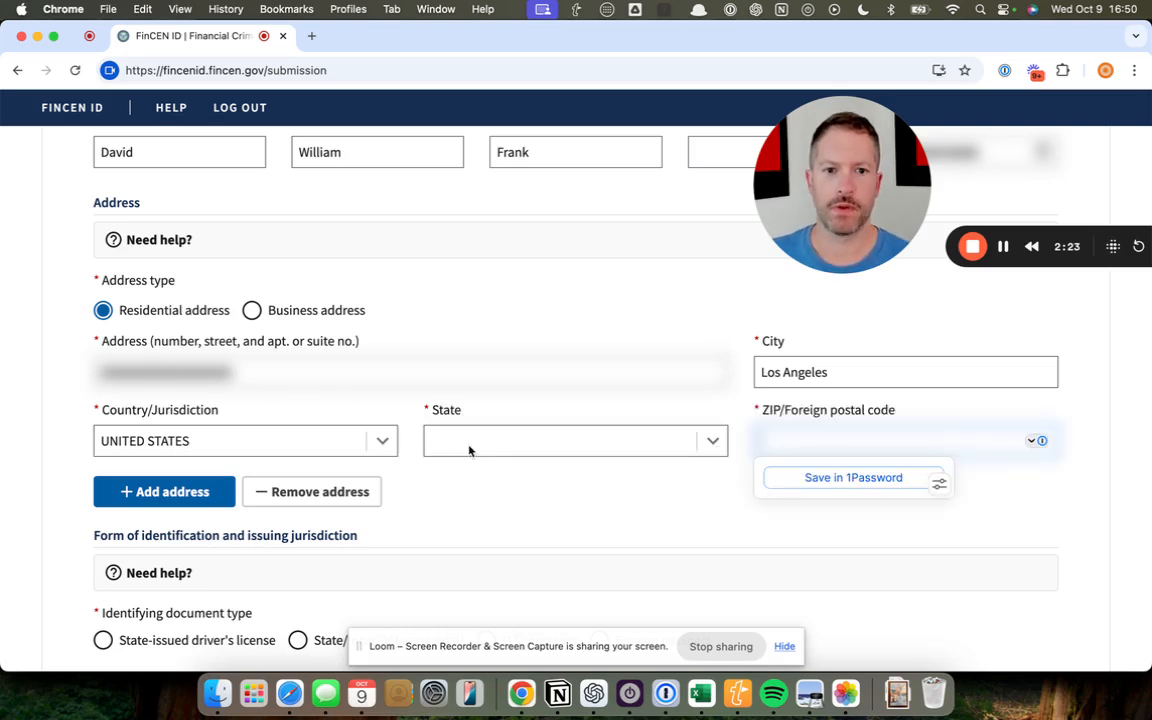
click(469, 441)
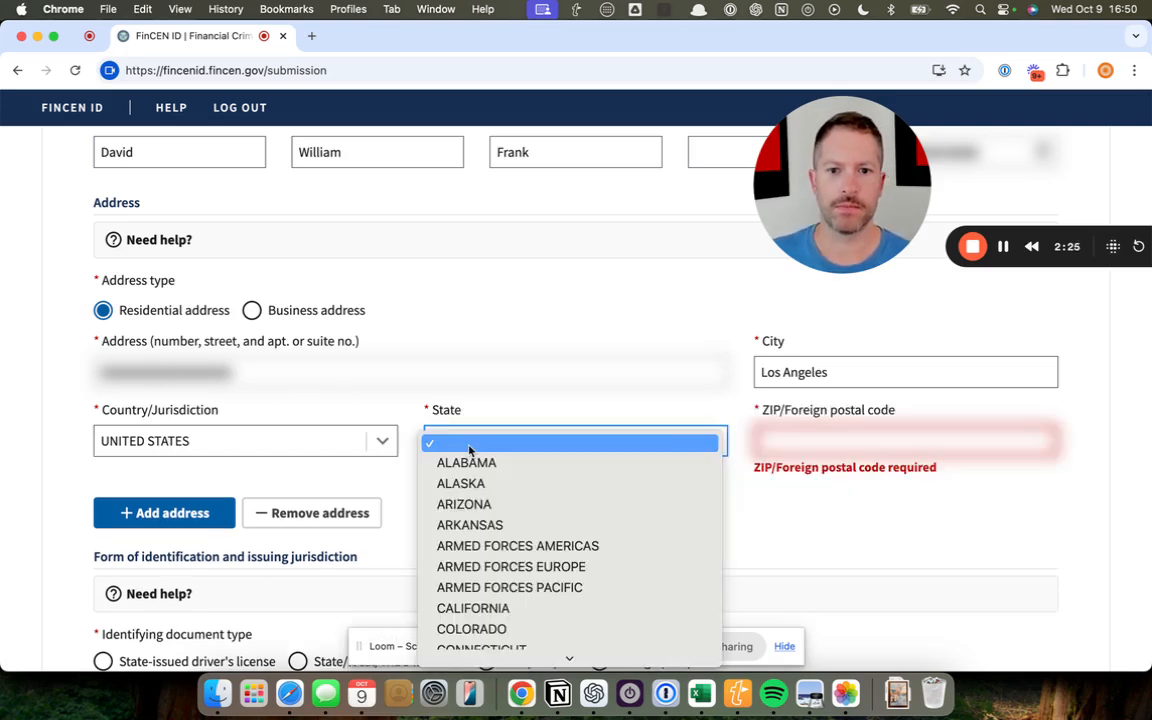
key(c)
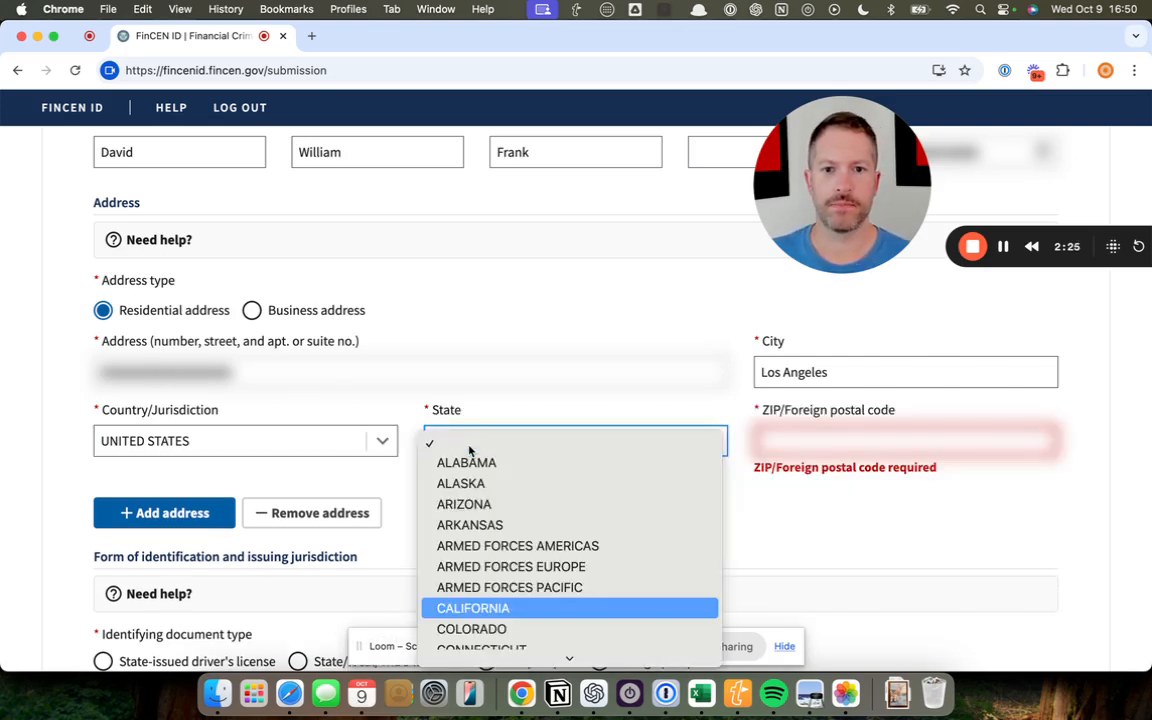
click(501, 619)
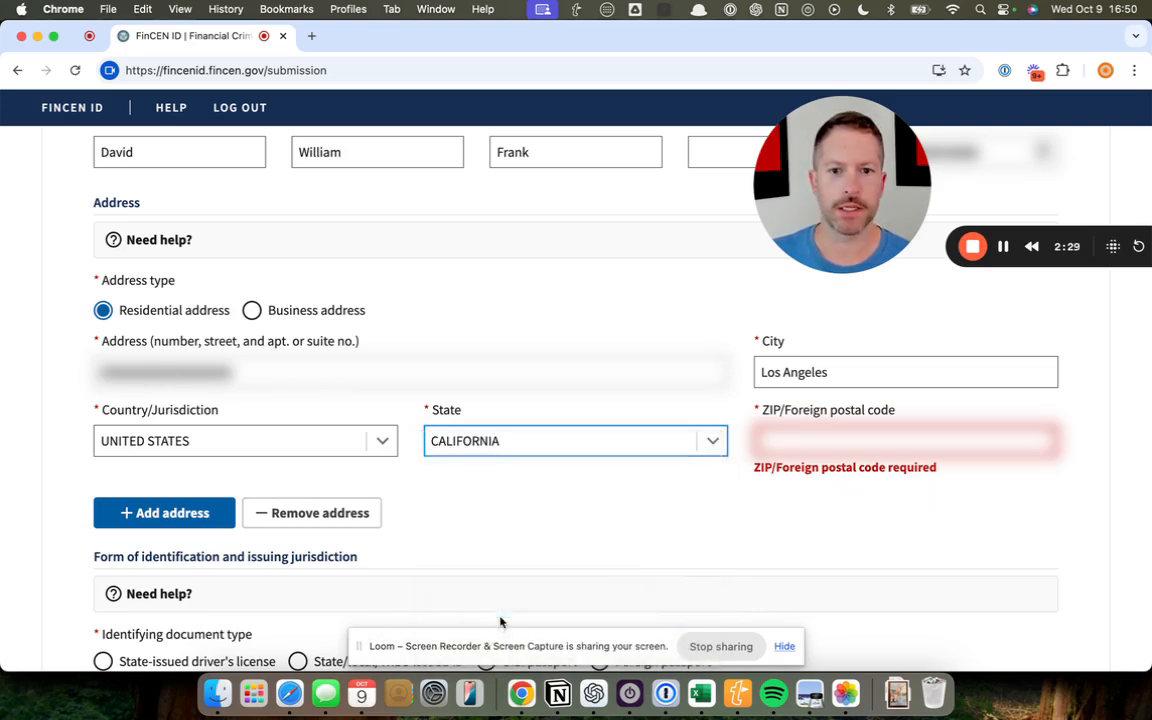
click(820, 425)
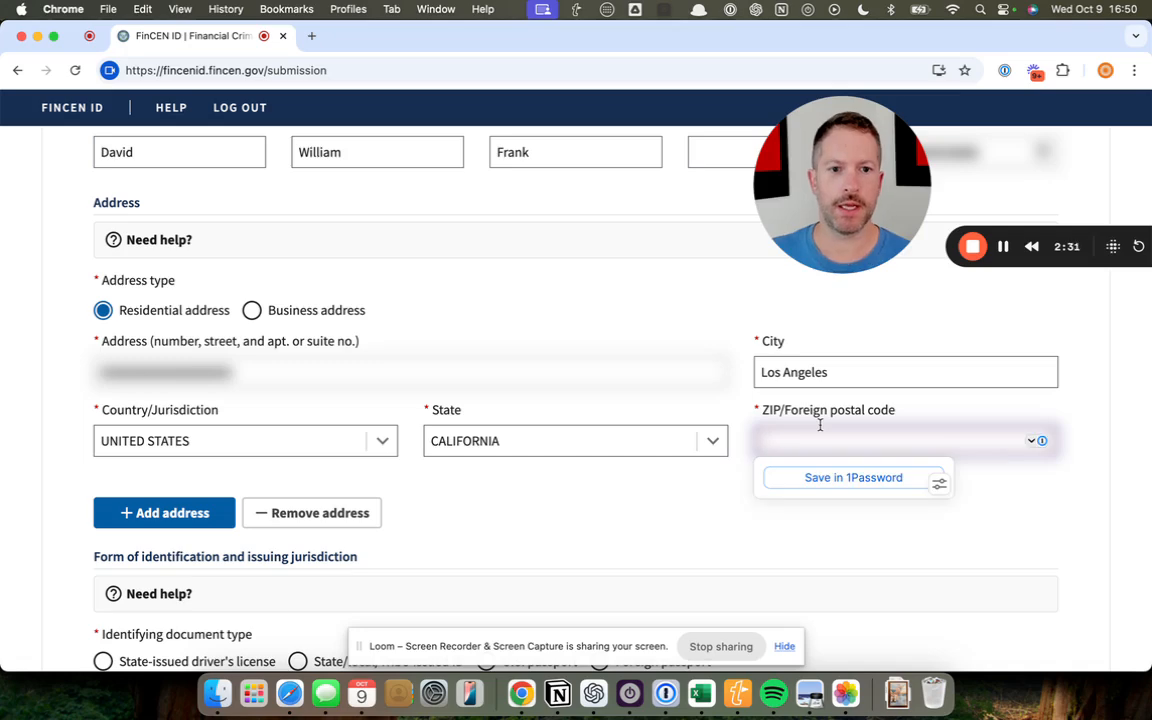
text(*****)
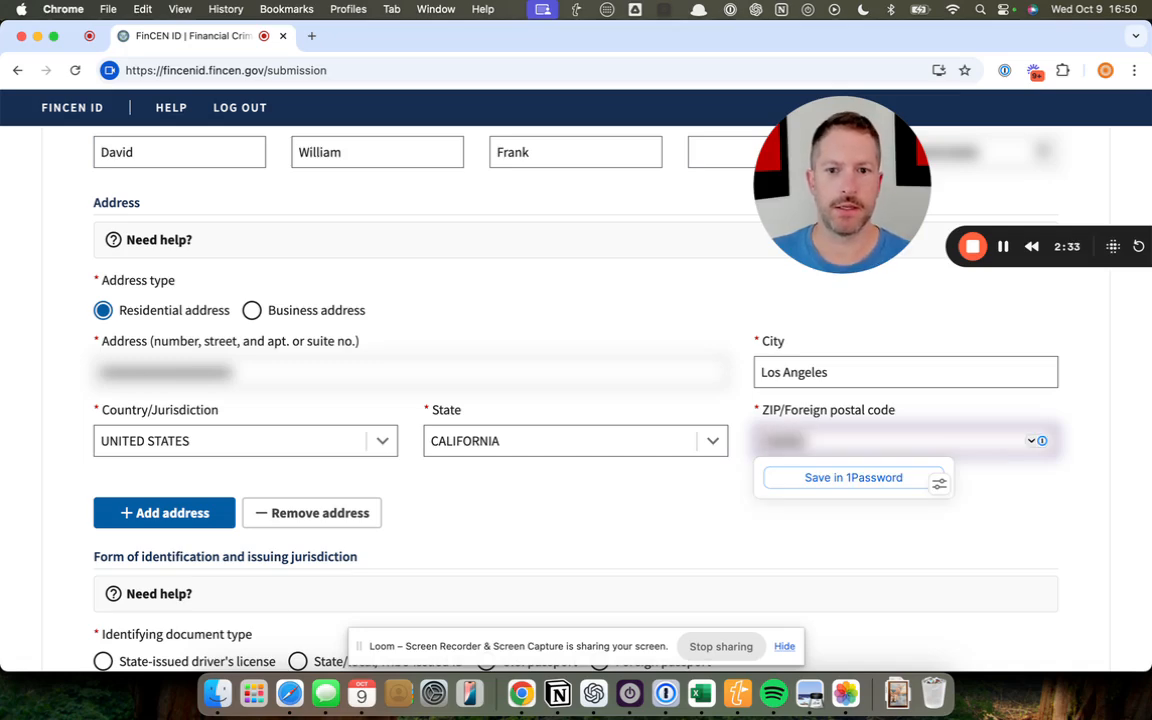
Choose U.S. passport as the identifying document, enter the passport number and attach the JPEG image of the passport
scroll(609, 532, down, 6)
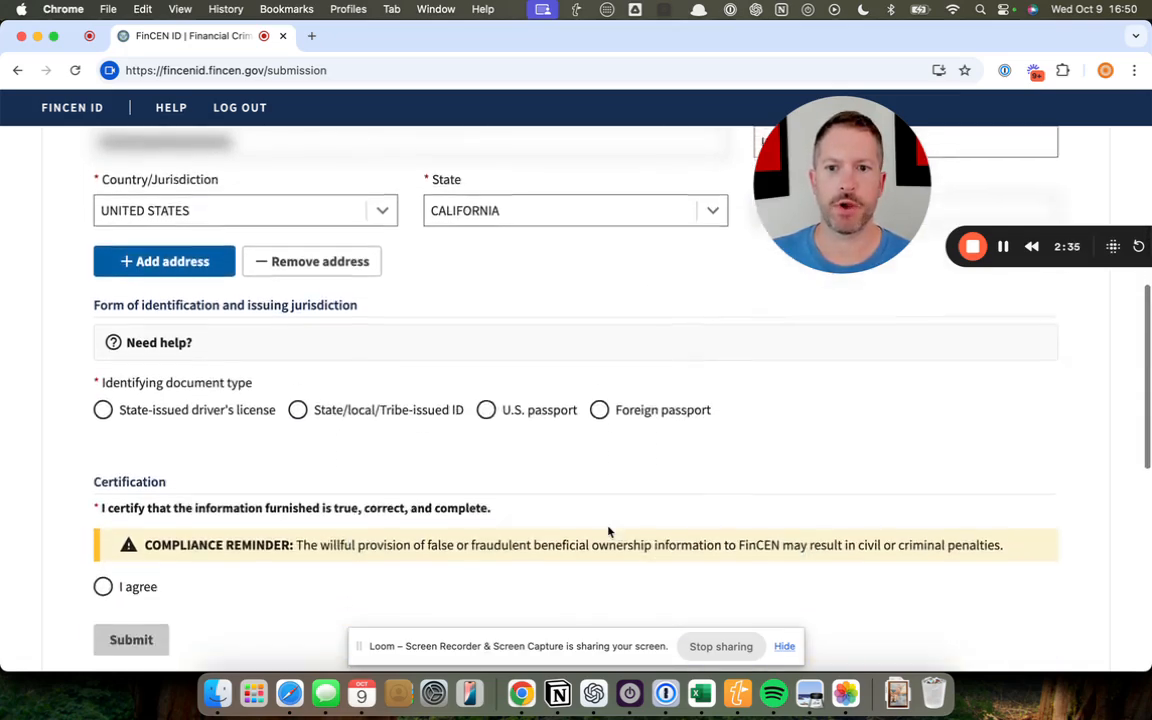
scroll(200, 360, down, 1)
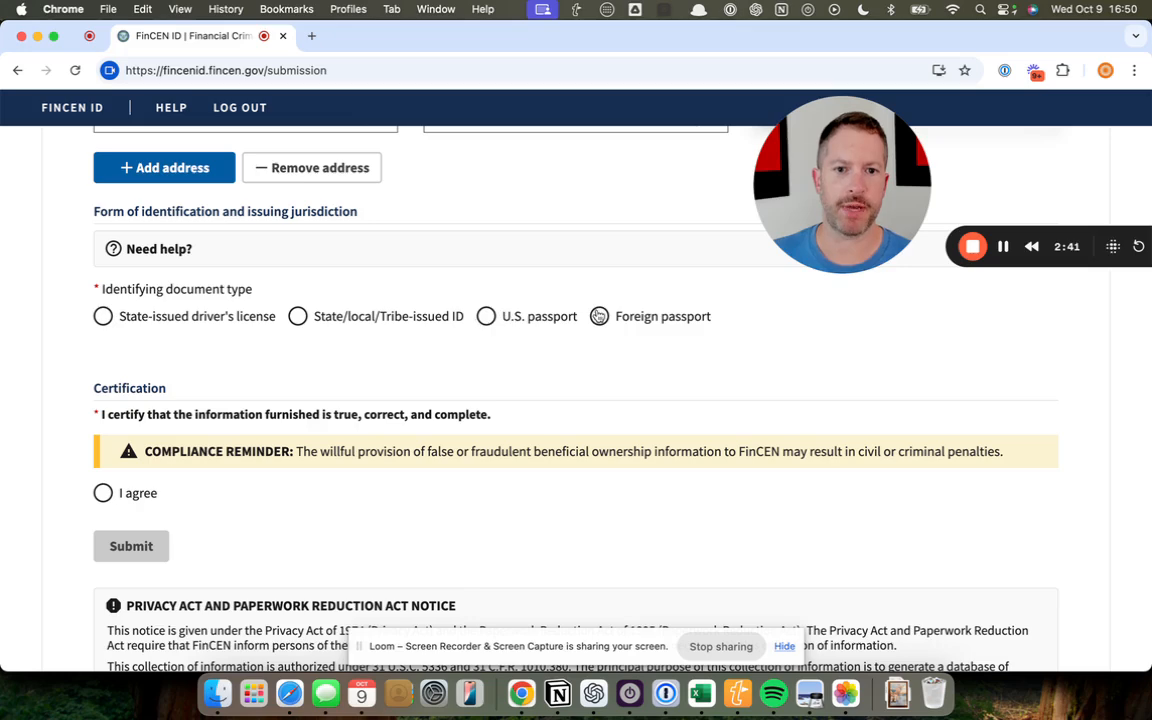
click(486, 316)
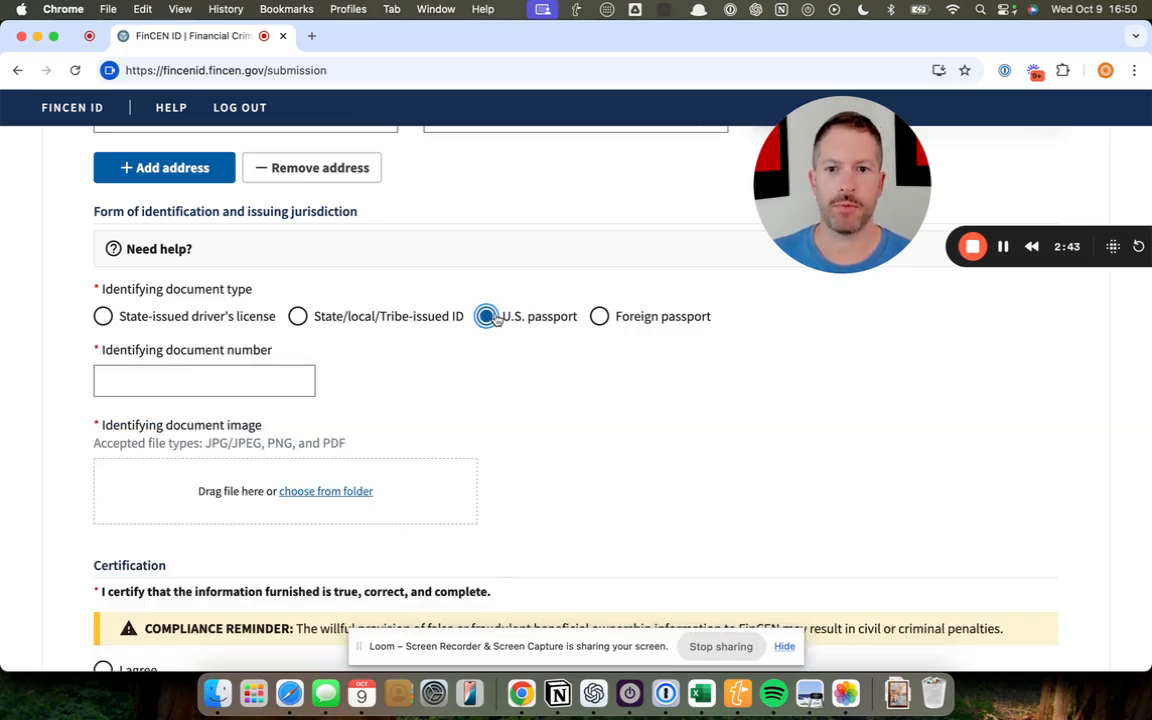
scroll(475, 394, down, 3)
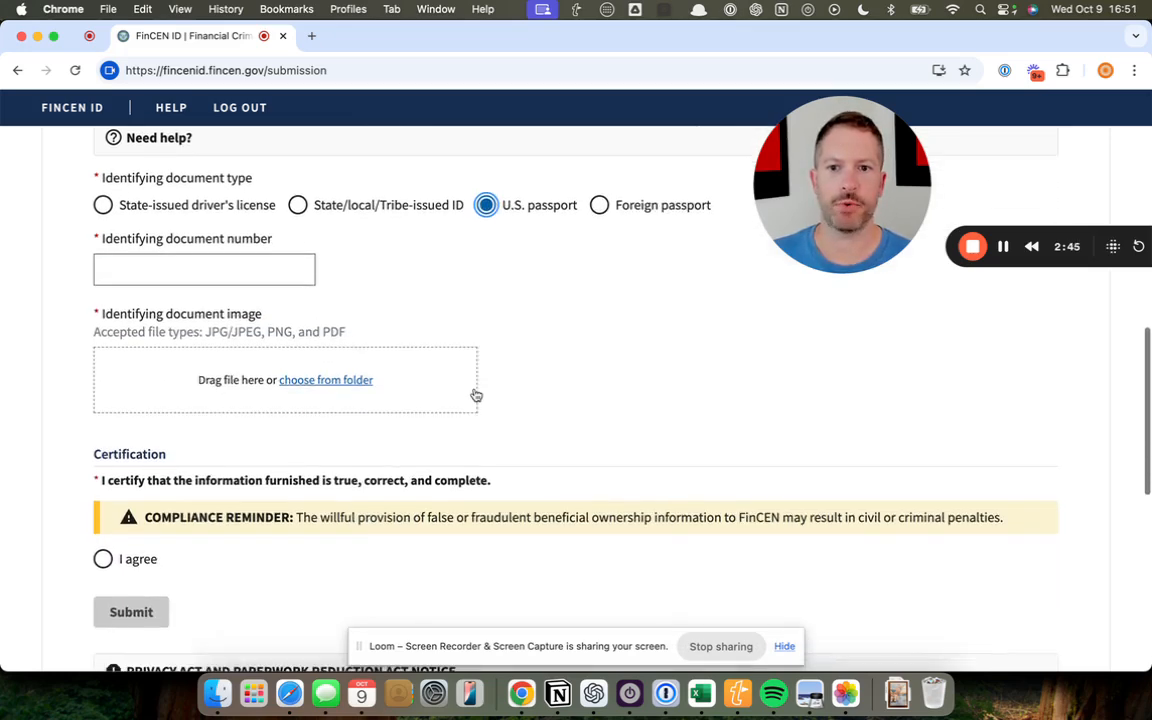
click(1113, 246)
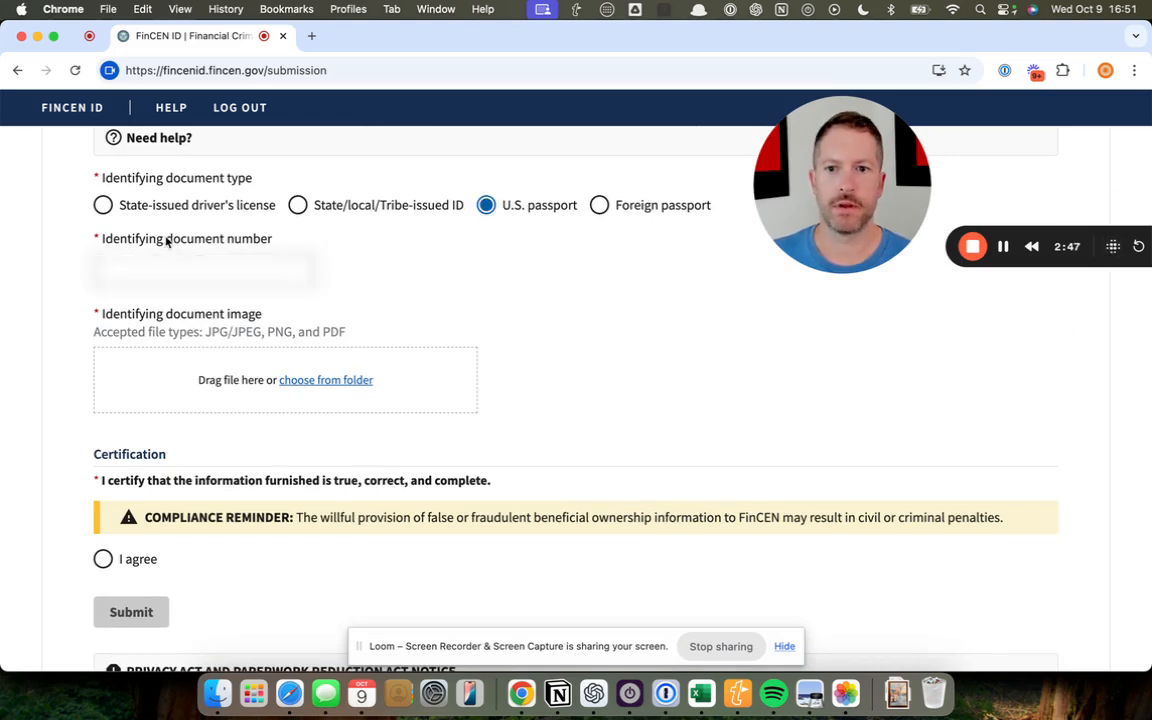
click(149, 267)
text(??????)
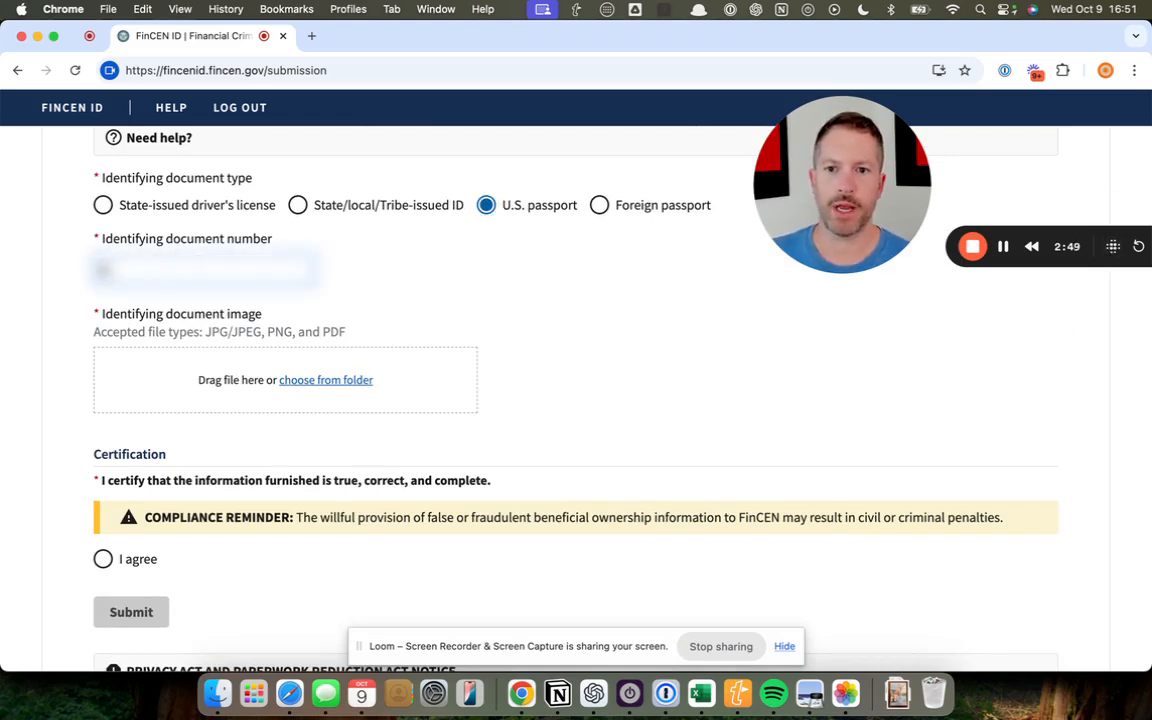
text(????)
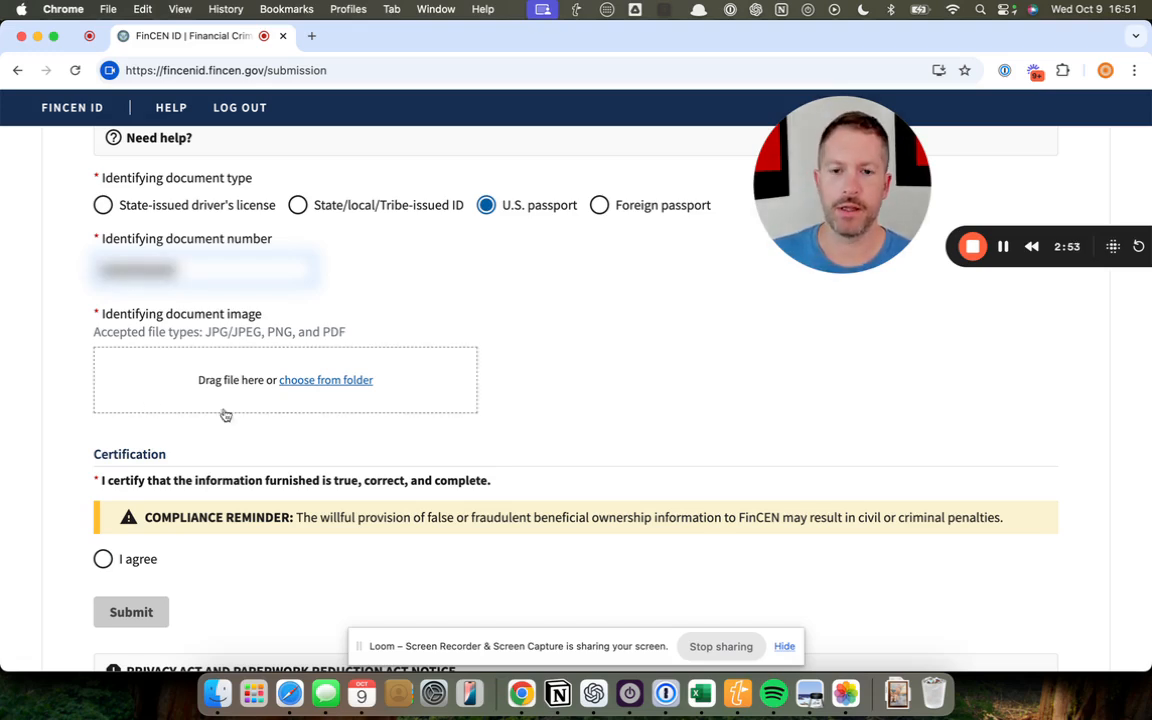
click(322, 381)
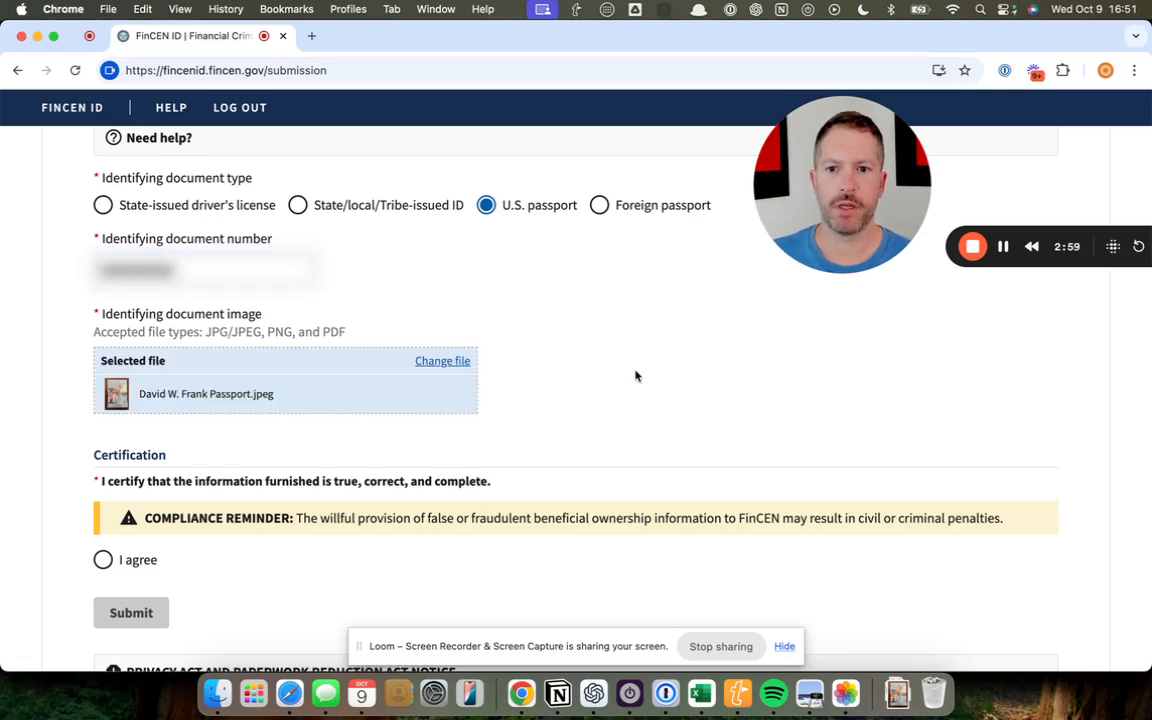
Agree to the certification that the information is true, correct and complete, and submit the application
scroll(636, 377, down, 3)
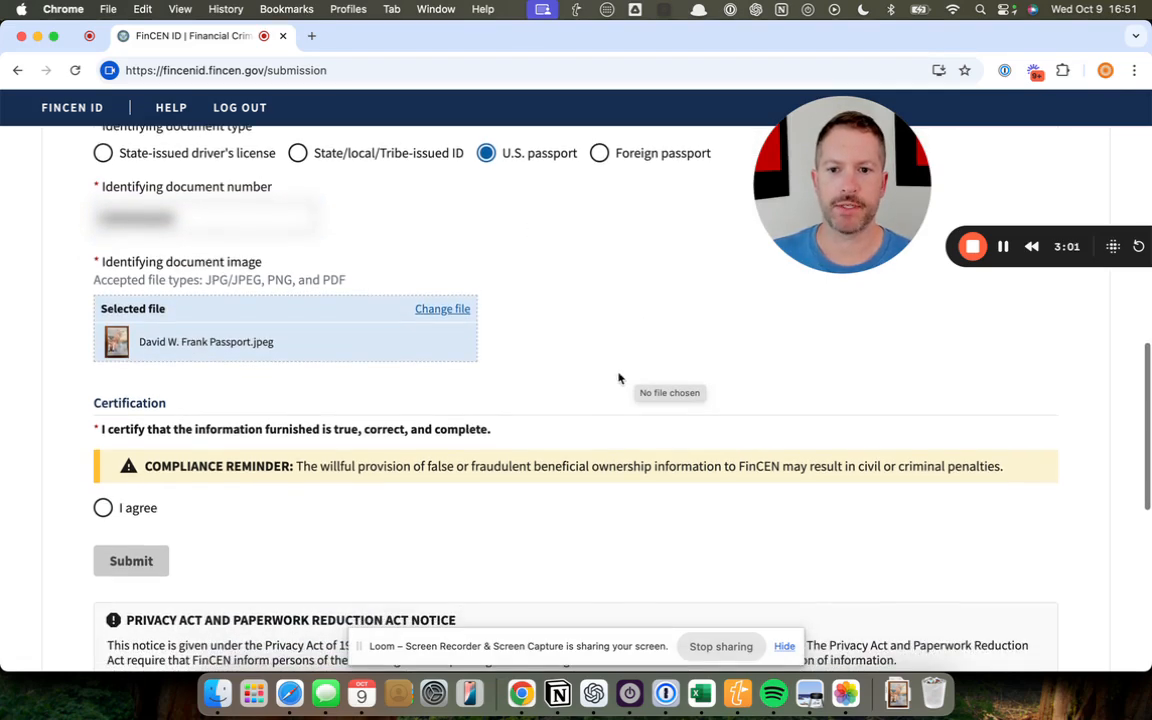
click(102, 508)
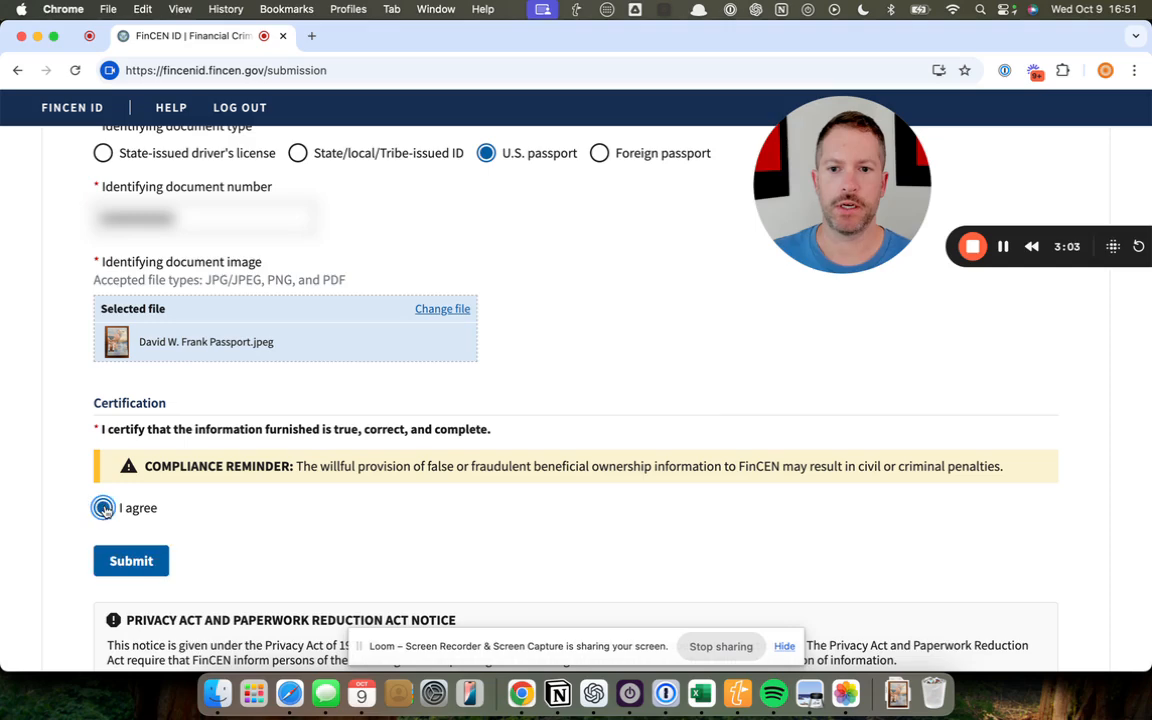
scroll(267, 568, up, 1)
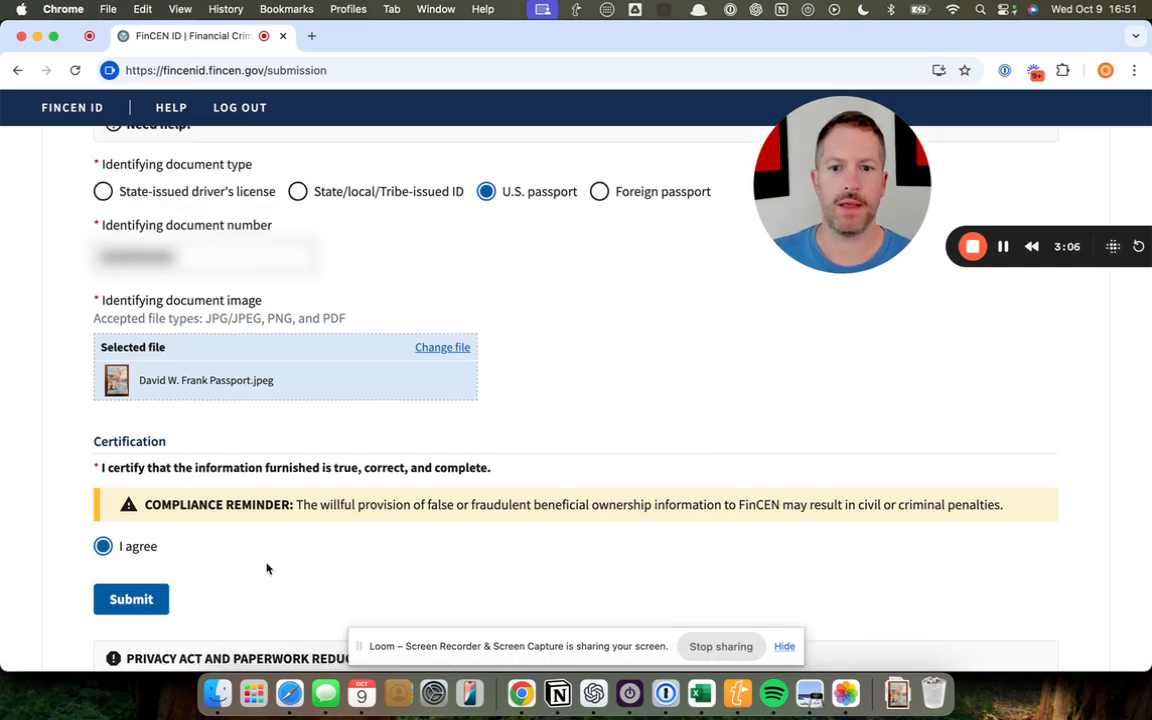
scroll(267, 568, down, 3)
scroll(267, 571, up, 2)
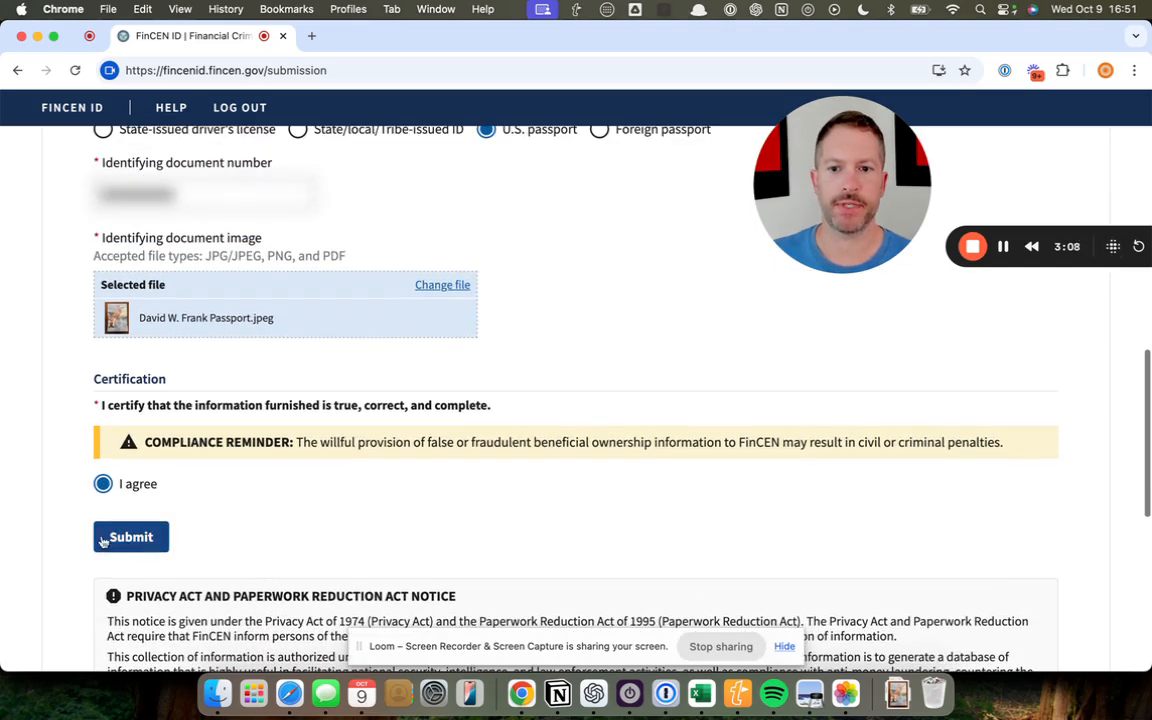
click(128, 539)
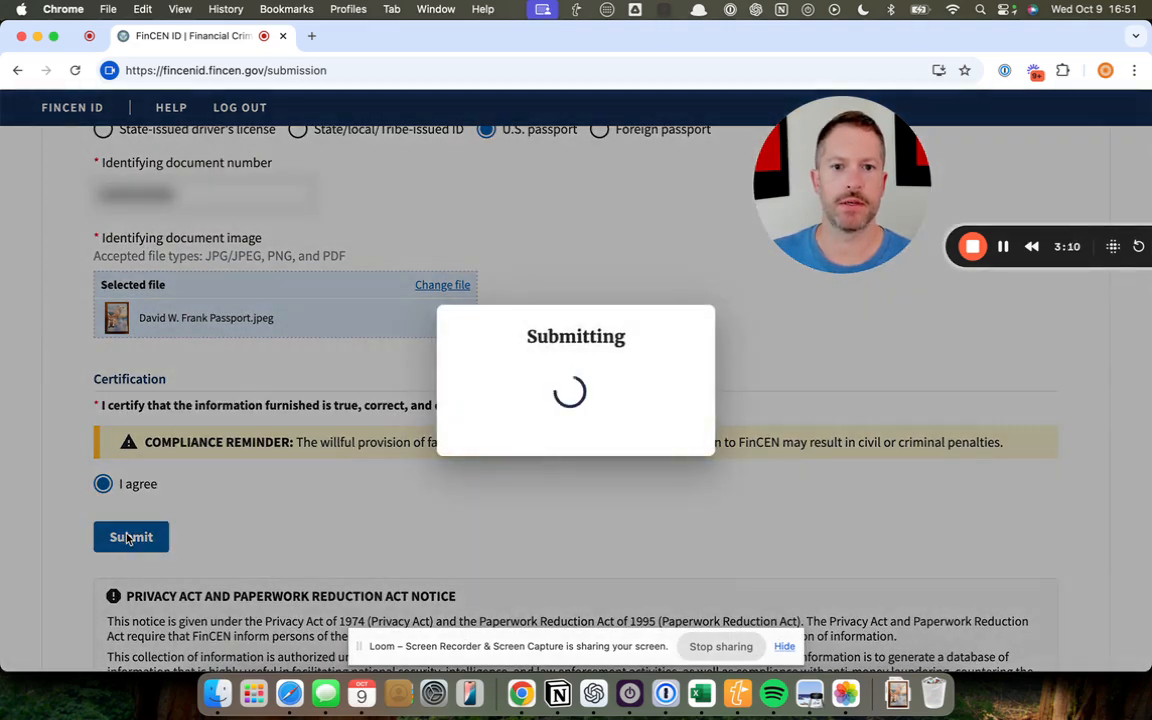